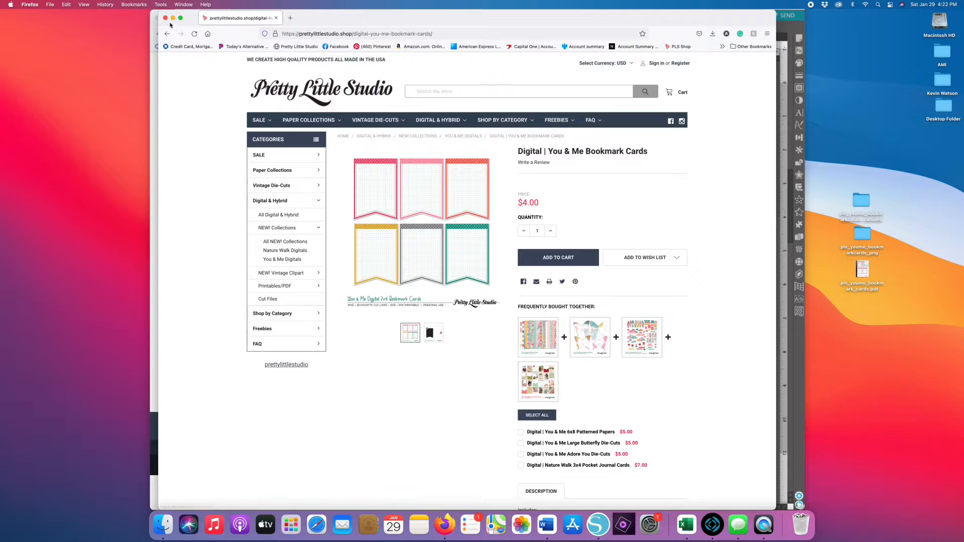
- Close the You & Me Bookmark Cards product page window and minimise the order downloads window
click(165, 18)
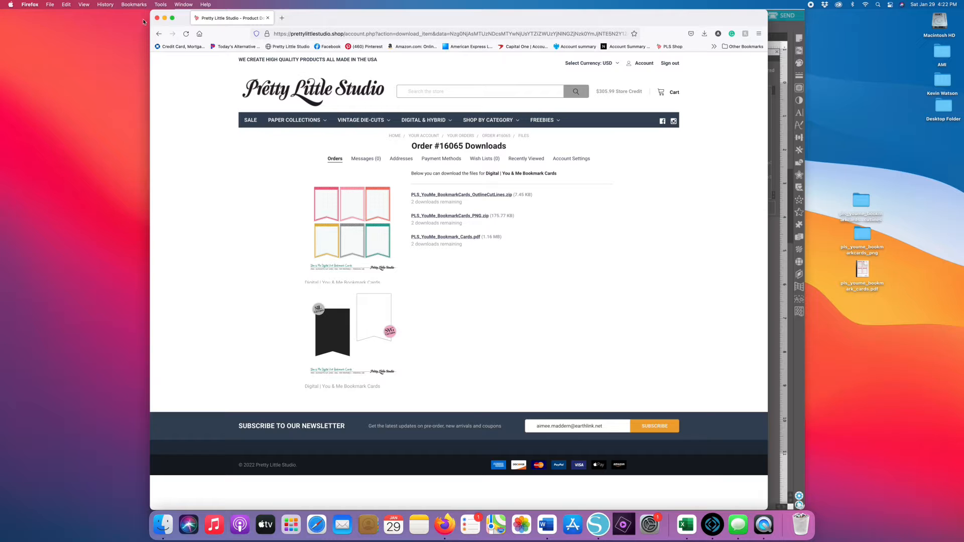
click(165, 18)
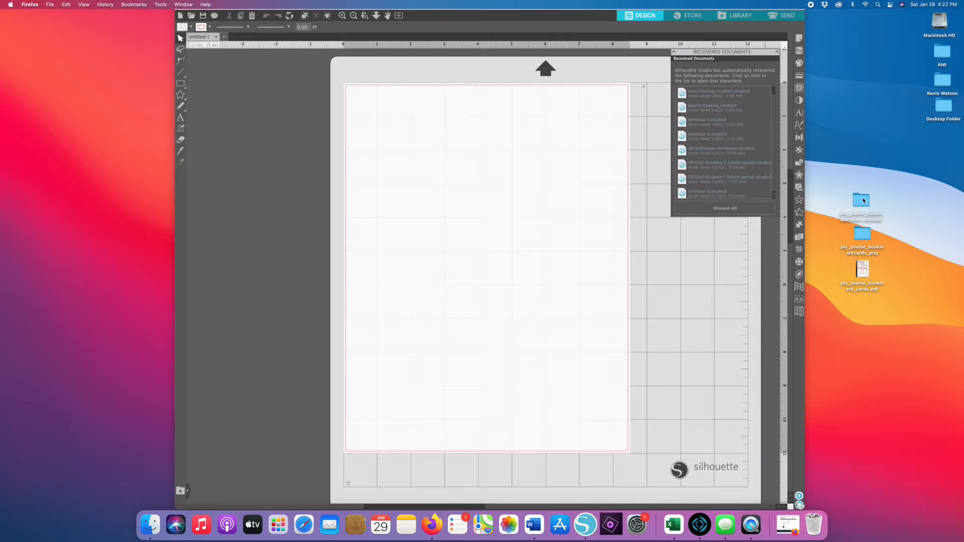
- View the files in the bookmark cards outlines folder and the pls_youme_bookmarkcards_png folder, closing the PNG folder again
drag(863, 200, 862, 180)
double_click(863, 180)
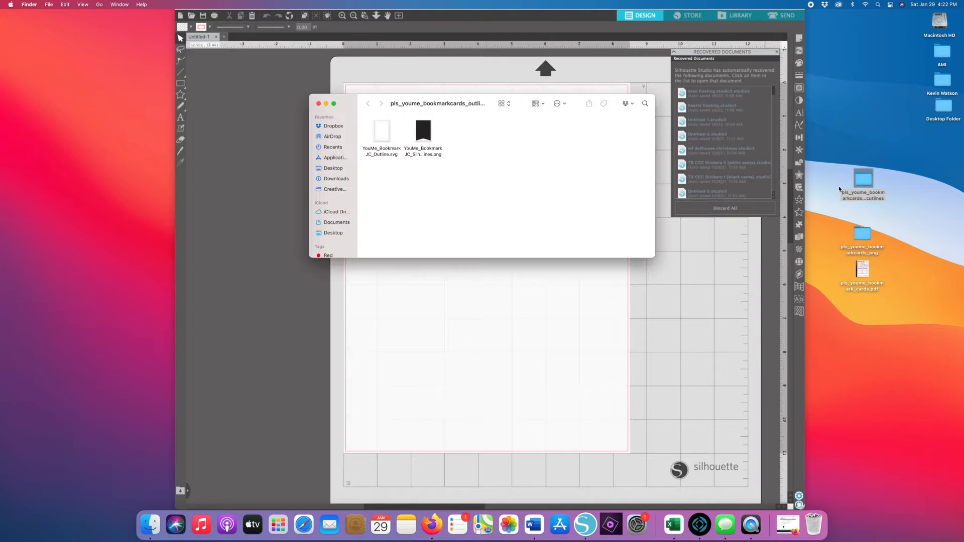
double_click(862, 233)
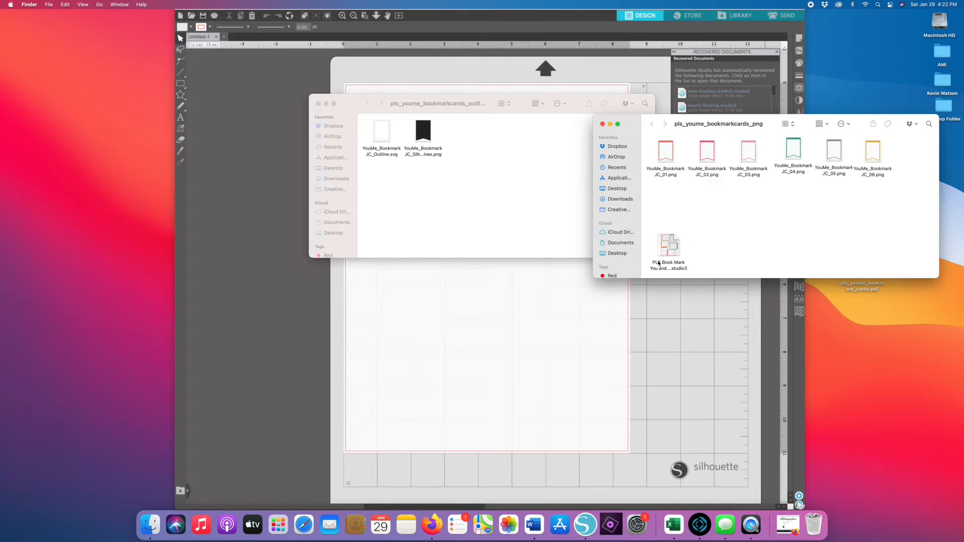
click(603, 124)
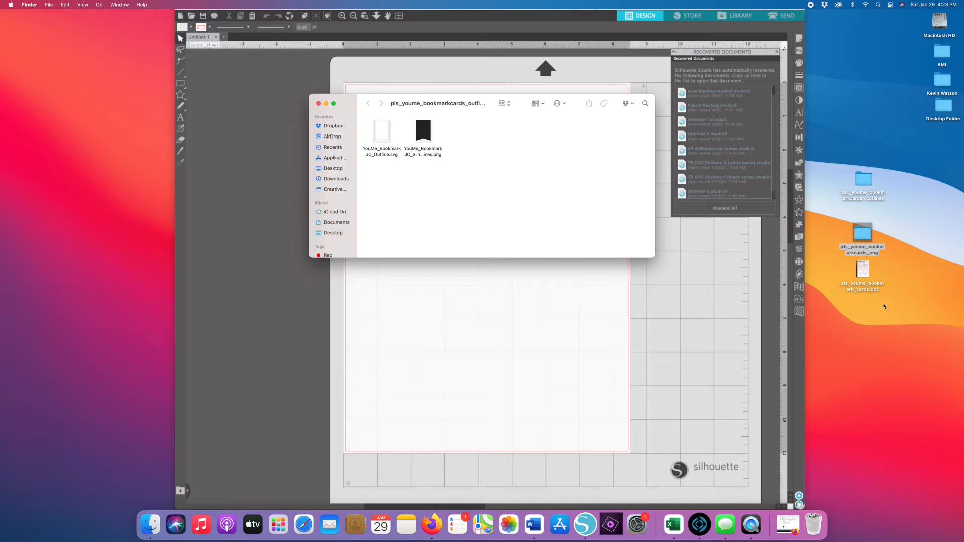
- Open pls_youme_bookmark_cards.pdf, print it with the default settings, and close the PDF and the outlines folder window
double_click(863, 270)
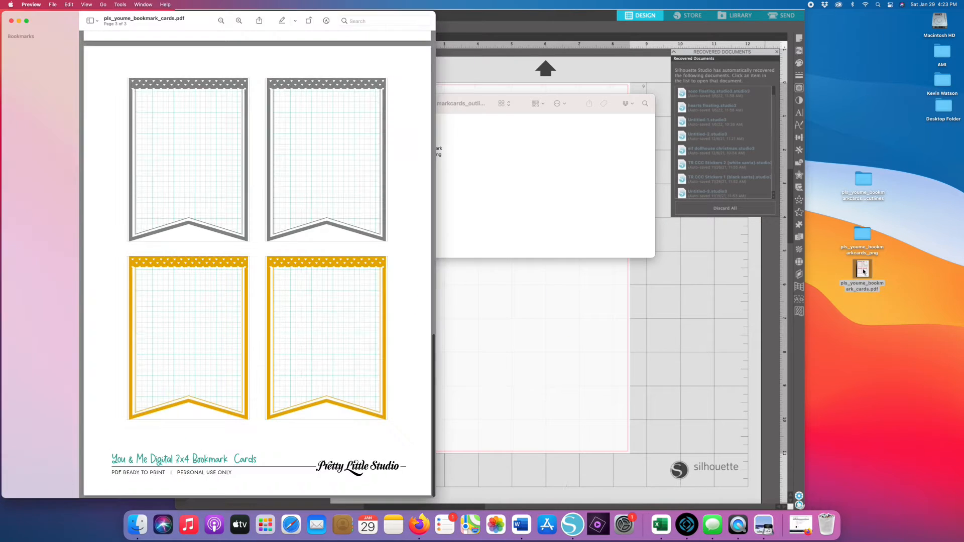
scroll(349, 282, up, 10)
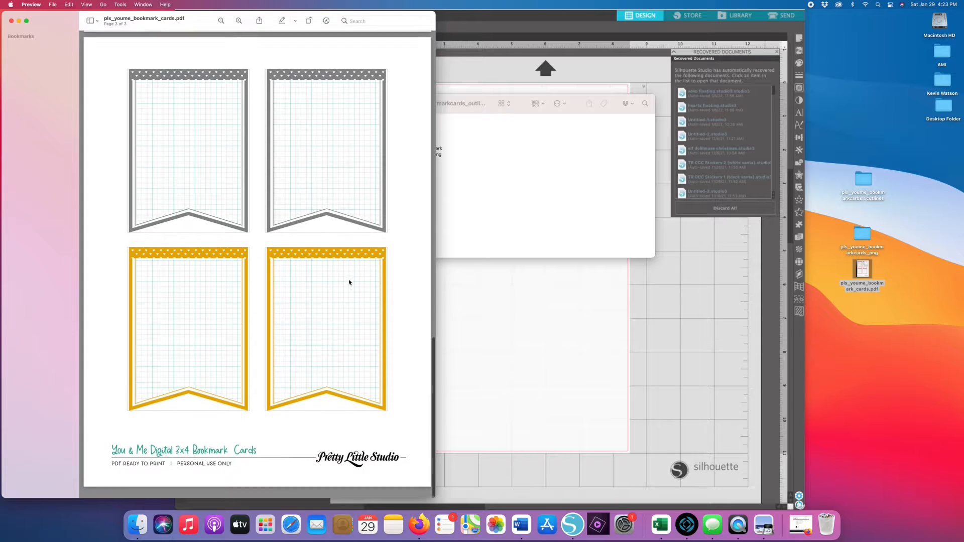
scroll(349, 282, up, 1)
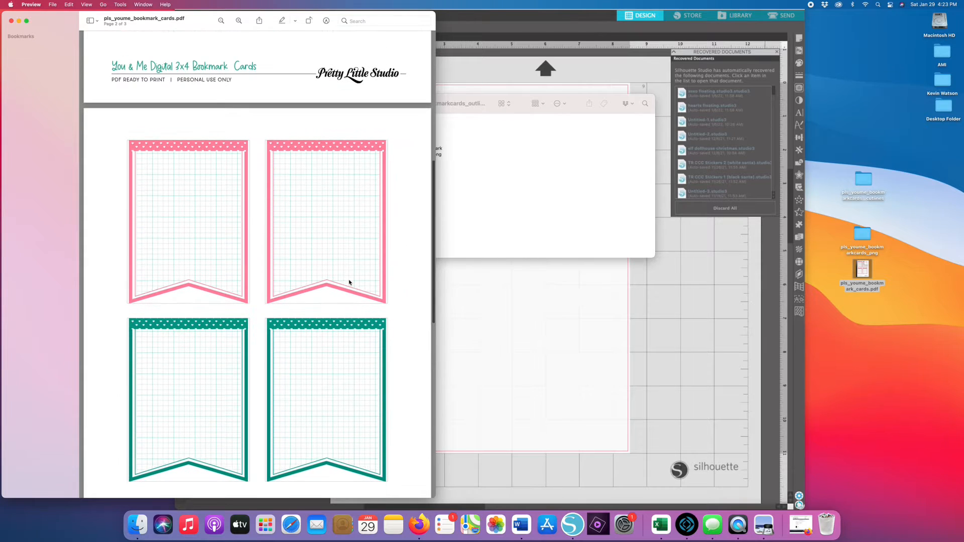
key(super+p)
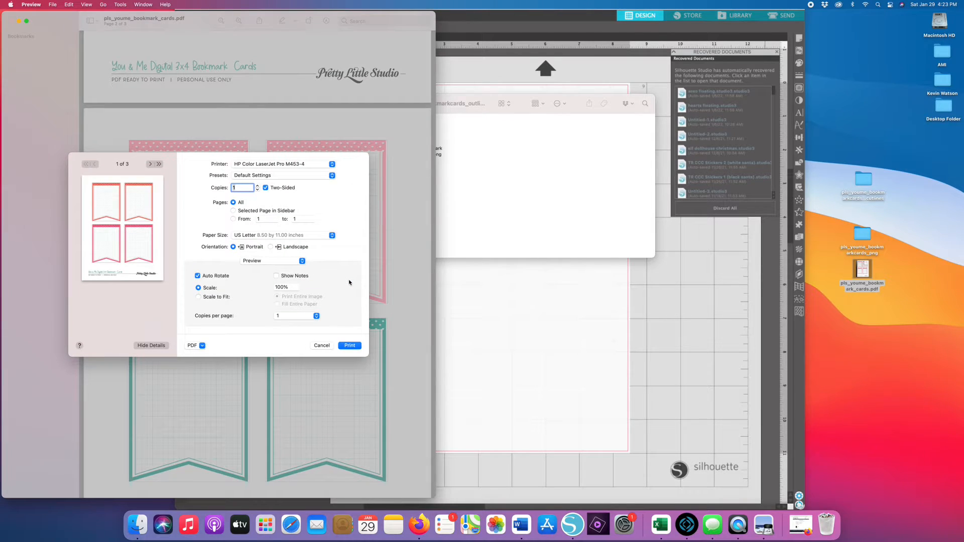
click(349, 346)
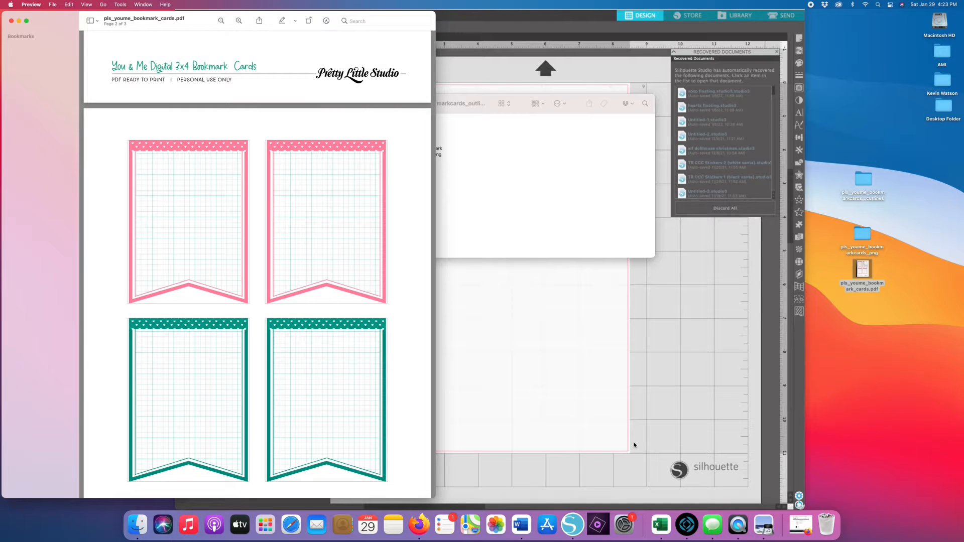
scroll(397, 321, up, 10)
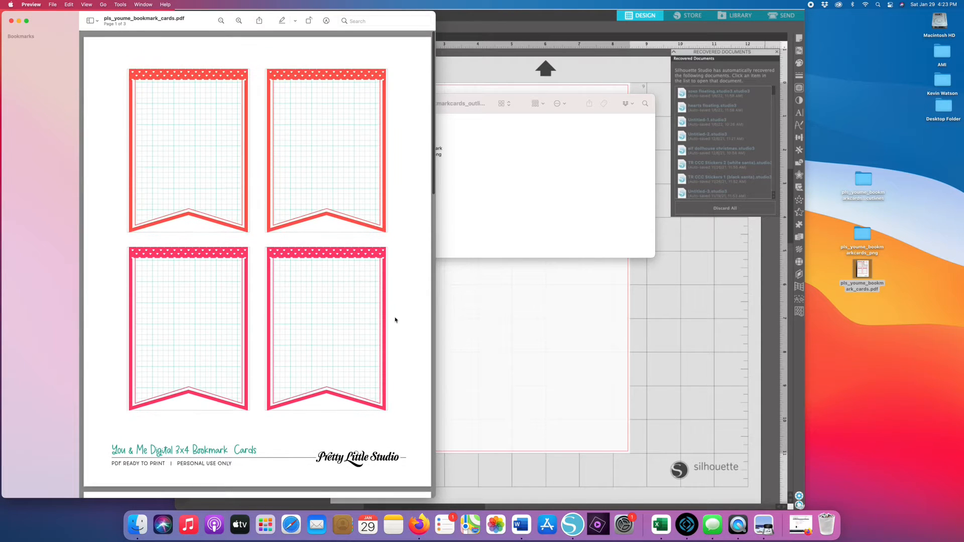
click(11, 20)
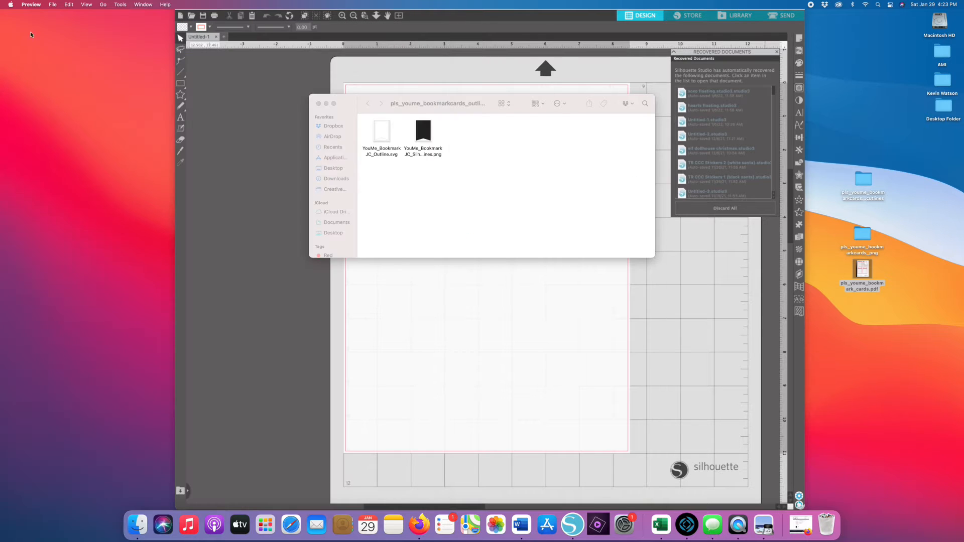
click(318, 104)
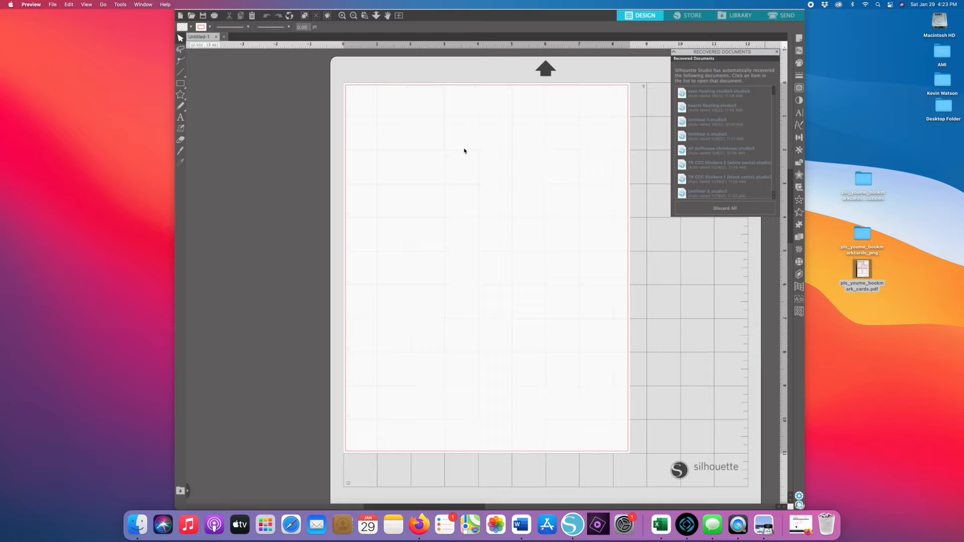
- Check which edition and release of Silhouette Studio is installed
scroll(465, 150, down, 1)
scroll(465, 151, right, 1)
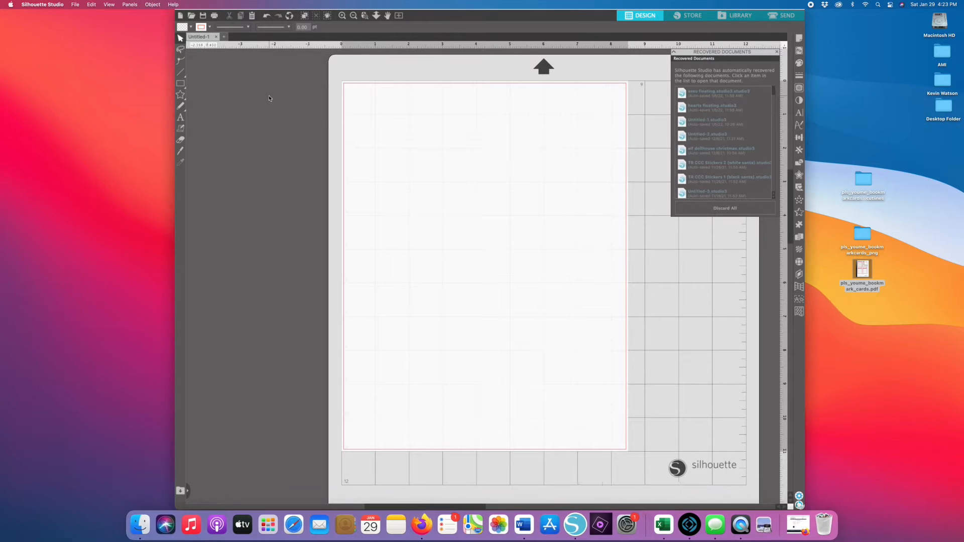
click(41, 4)
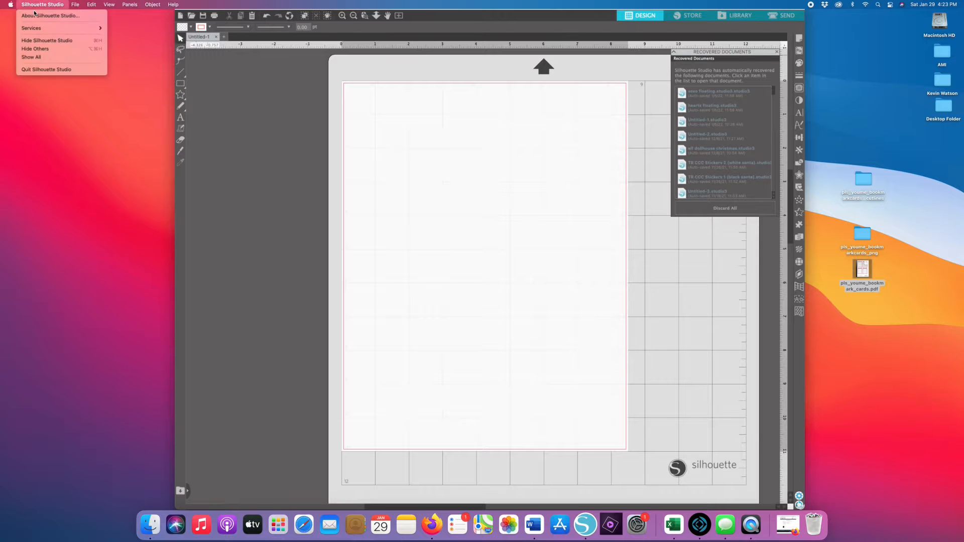
click(34, 14)
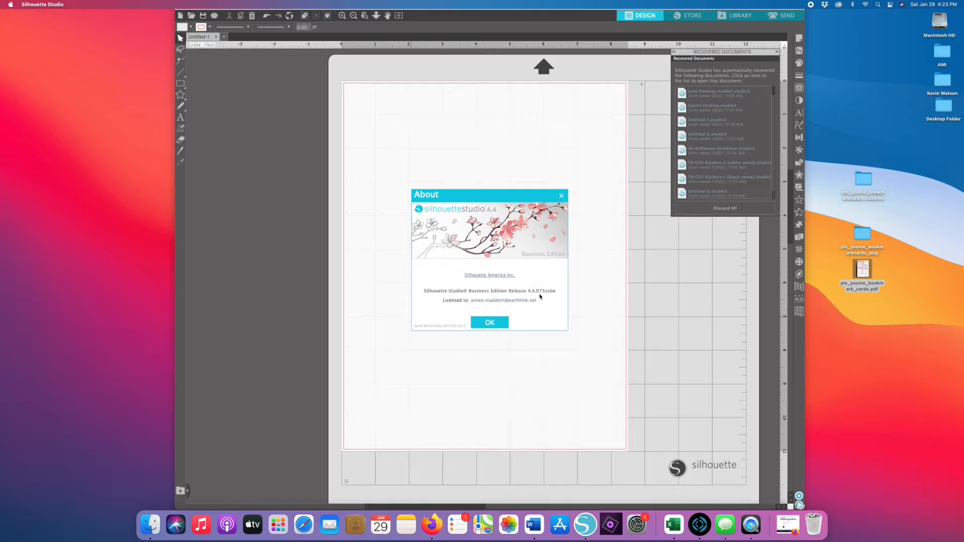
click(561, 195)
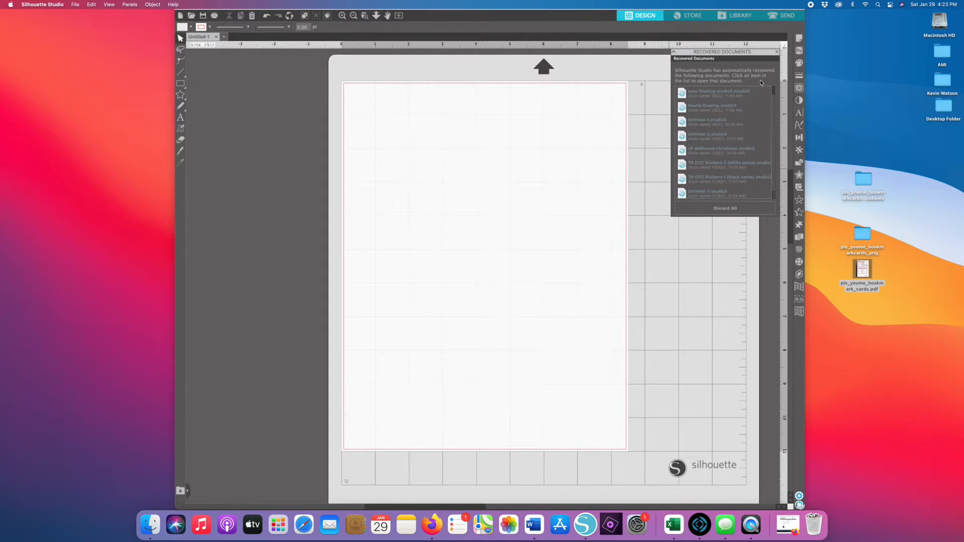
- Dismiss the recovered documents list and turn on registration marks with their inset reduced to 0.394 in
click(776, 52)
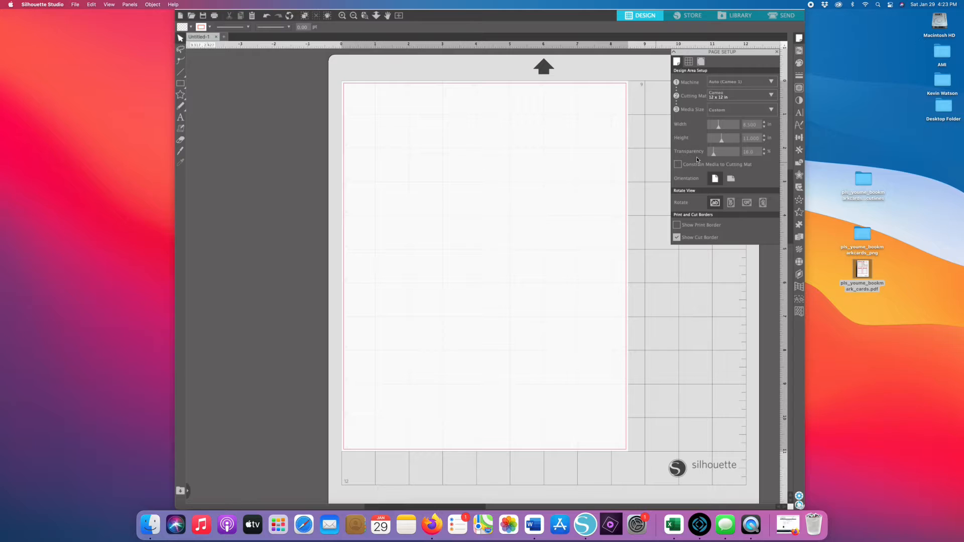
click(701, 62)
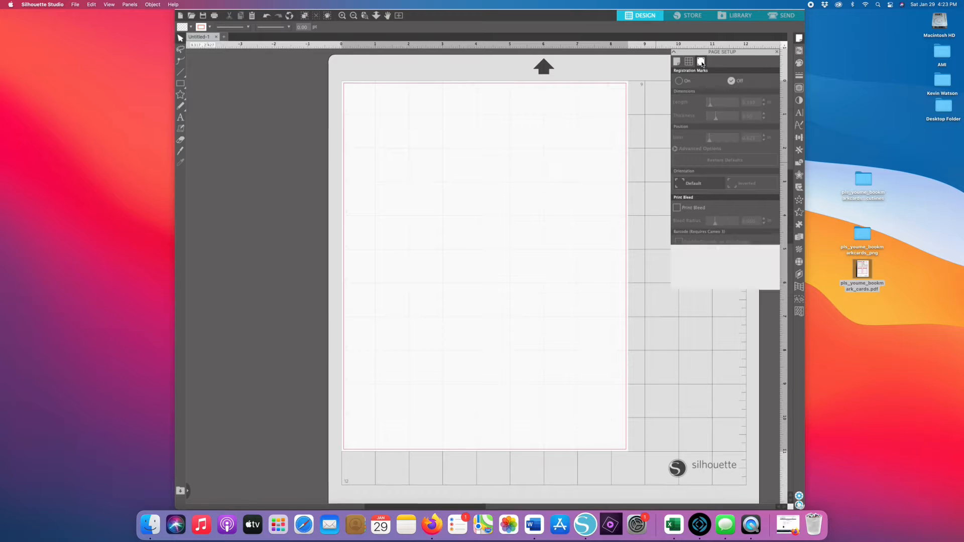
click(680, 81)
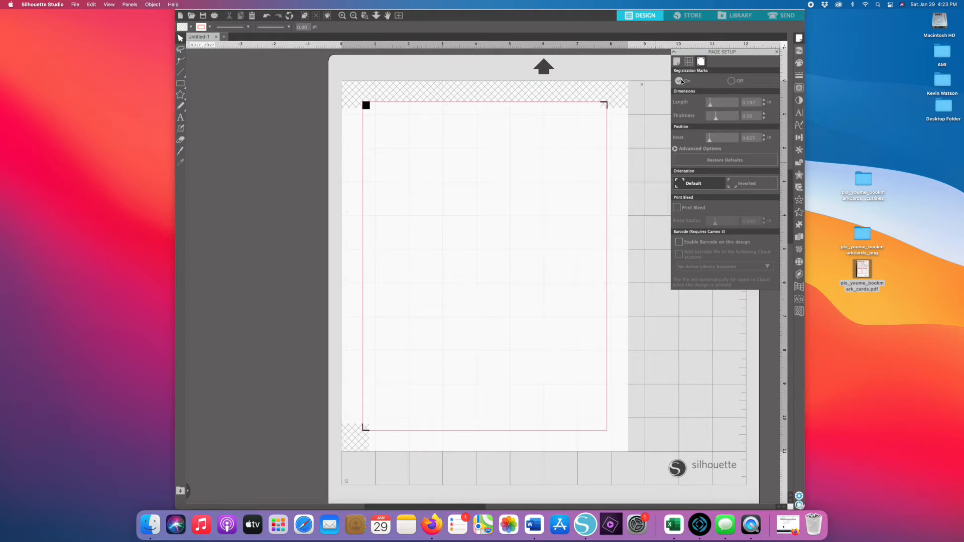
click(763, 141)
click(763, 142)
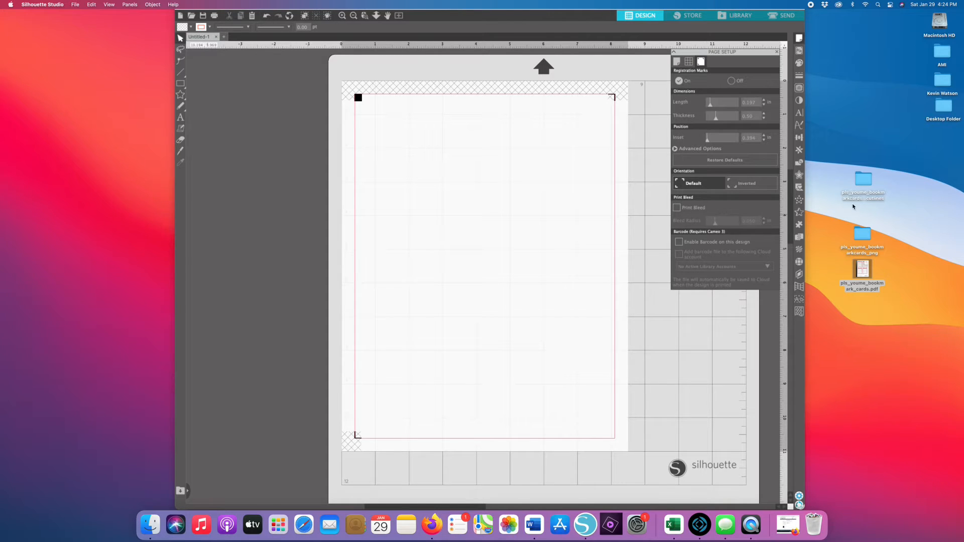
- Place YouMe_BookmarkJC_01.png, _02.png and _03.png from the pls_youme_bookmarkcards_png folder on the page, two in the upper row and one below
drag(860, 242, 863, 228)
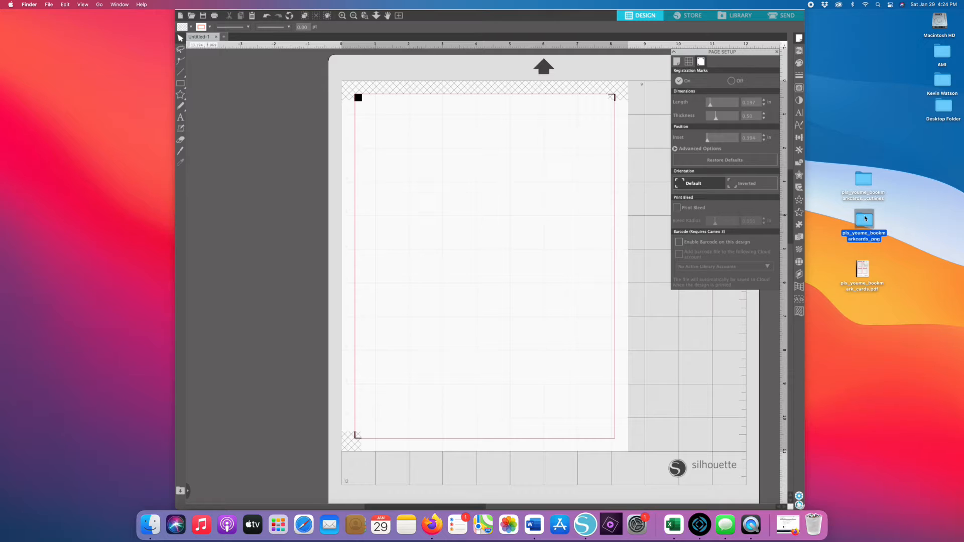
double_click(865, 218)
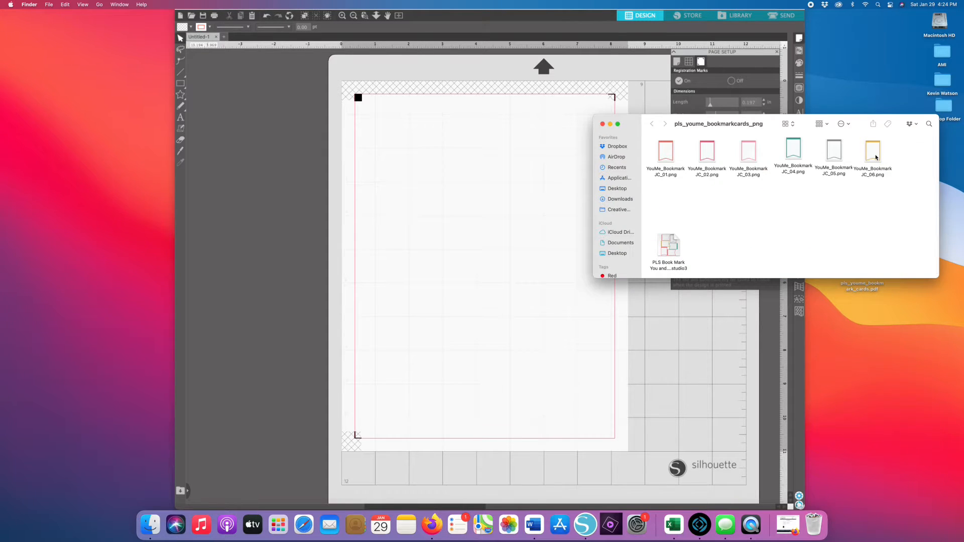
scroll(840, 176, down, 1)
scroll(837, 193, up, 1)
drag(651, 136, 888, 168)
click(845, 200)
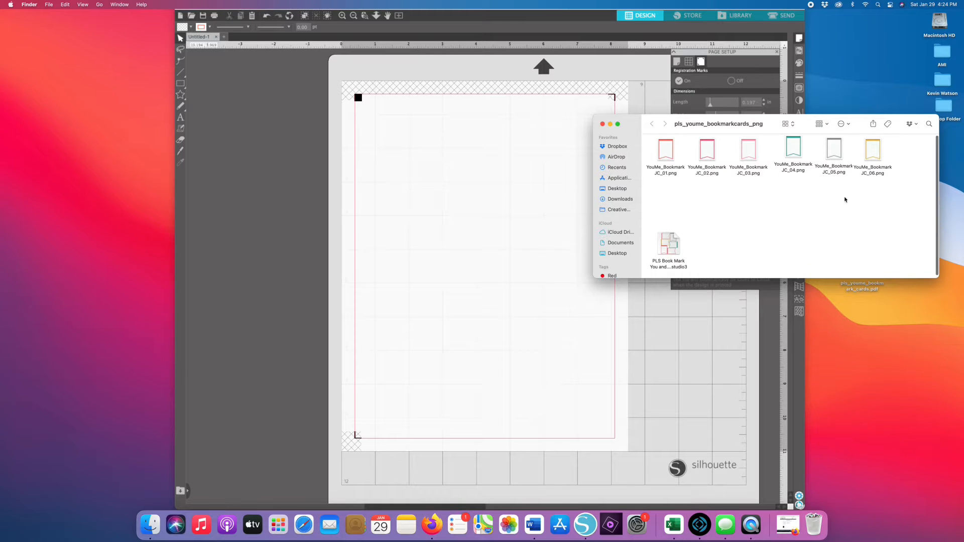
drag(667, 147, 407, 188)
drag(705, 150, 517, 169)
drag(744, 151, 420, 318)
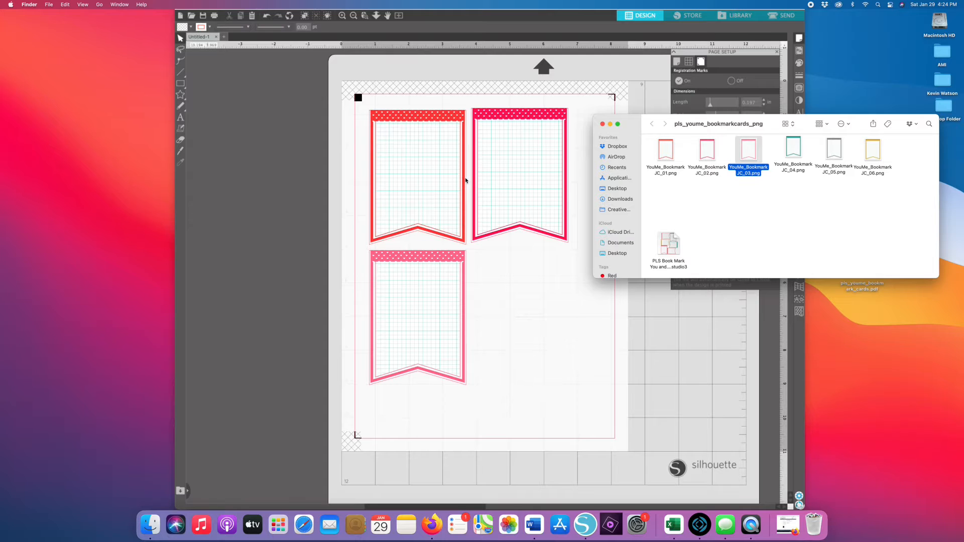
- Preview the cut lines around the three placed bookmark cards and return to the design view
click(791, 17)
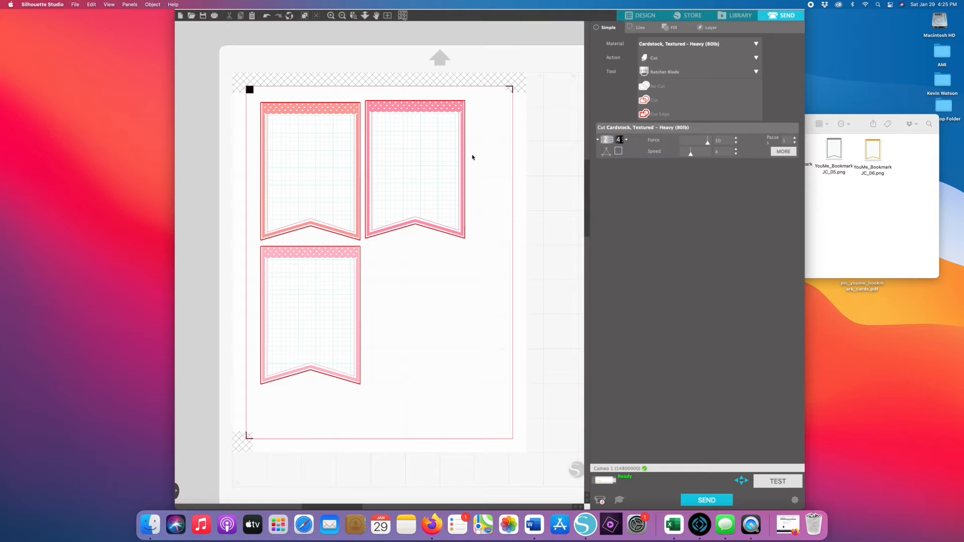
click(640, 15)
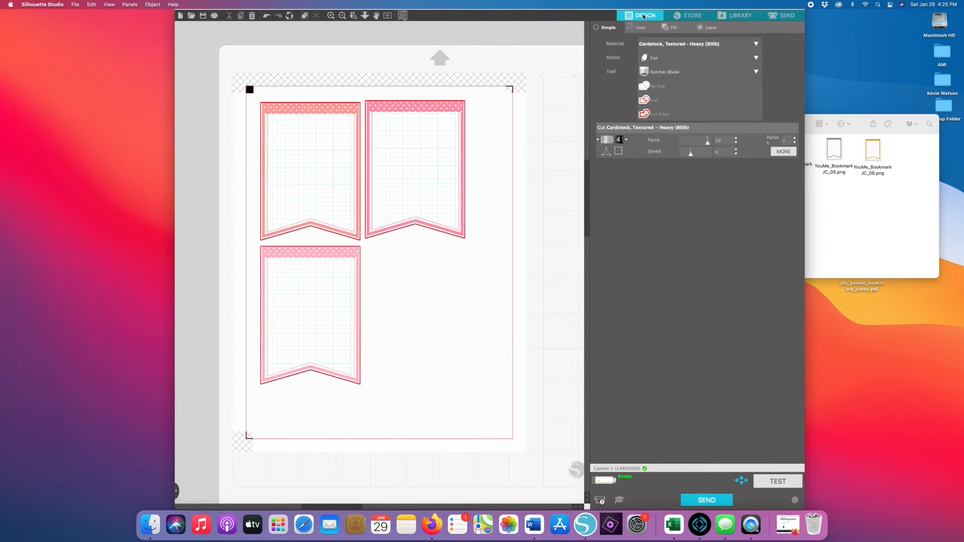
- Add YouMe_BookmarkJC_04.png, _05.png and _06.png to the same page and close the PNG folder
click(872, 186)
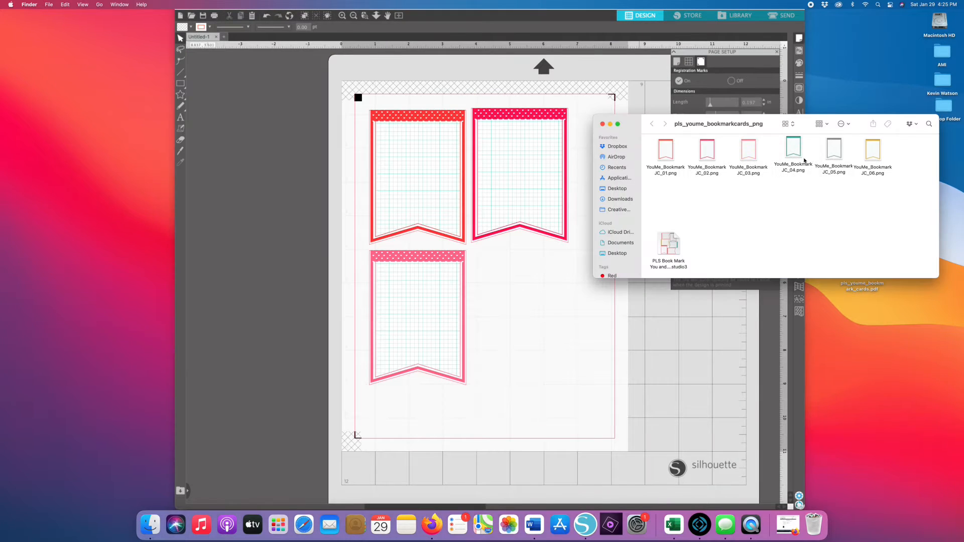
drag(803, 160, 530, 294)
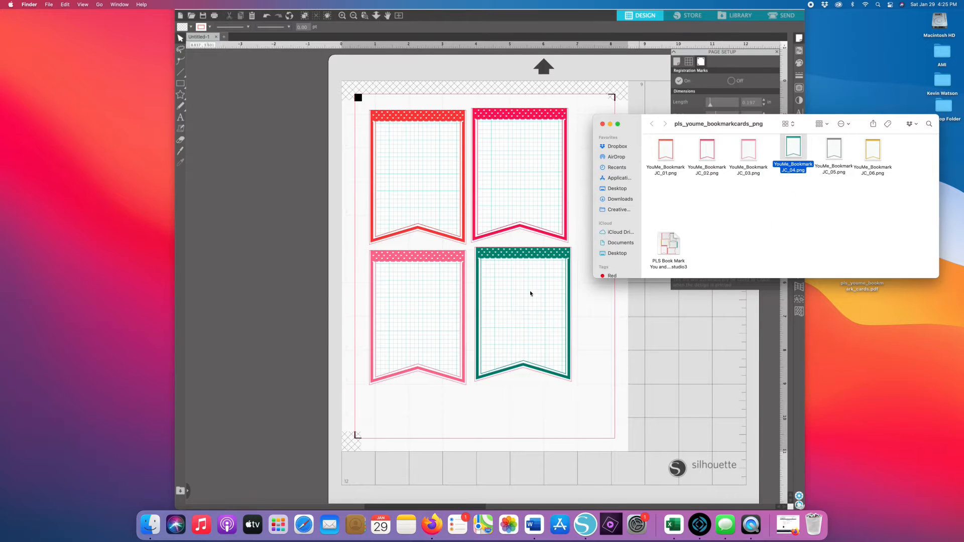
drag(833, 149, 510, 271)
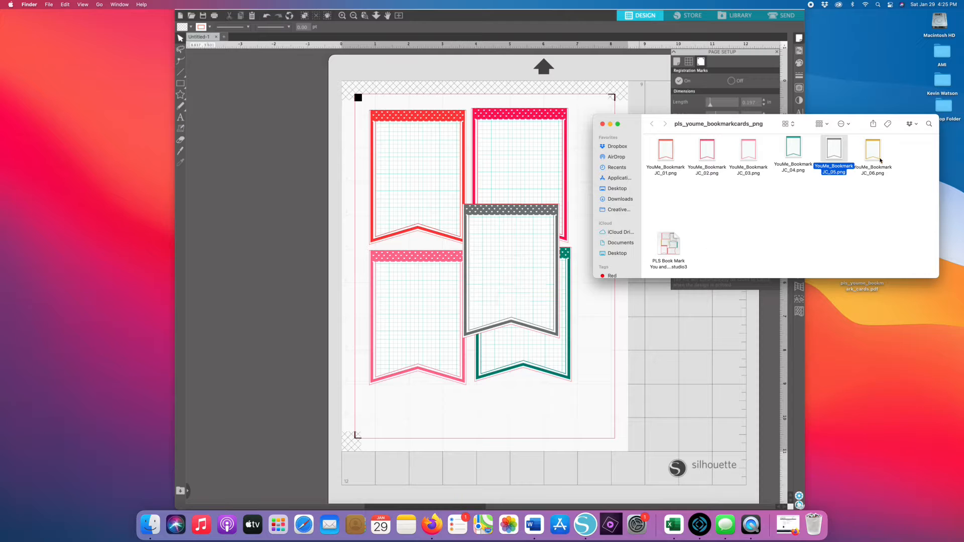
drag(879, 160, 442, 261)
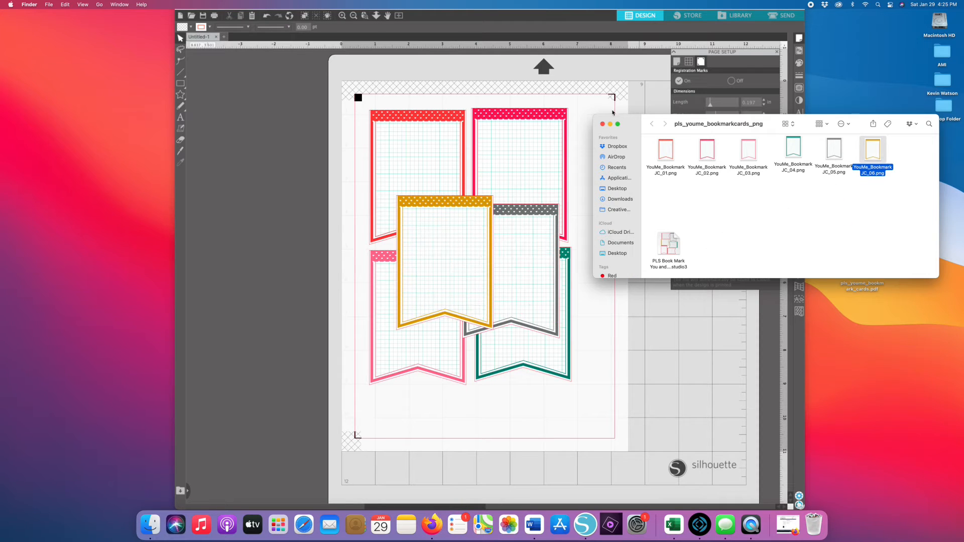
click(603, 124)
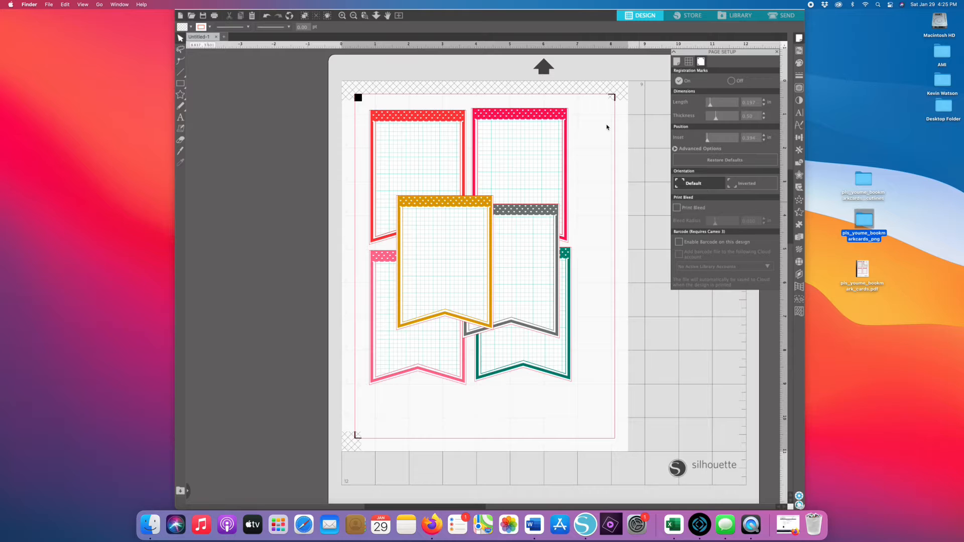
- Nest all six bookmark cards within the cut area with rotations set to 8, nest them again, and preview their cut lines
scroll(606, 127, down, 2)
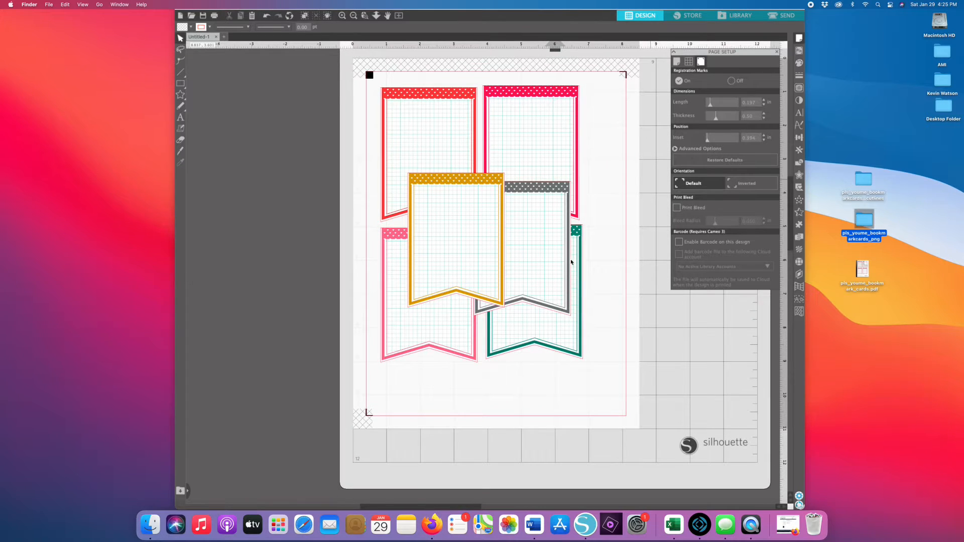
scroll(557, 259, up, 2)
scroll(557, 258, right, 2)
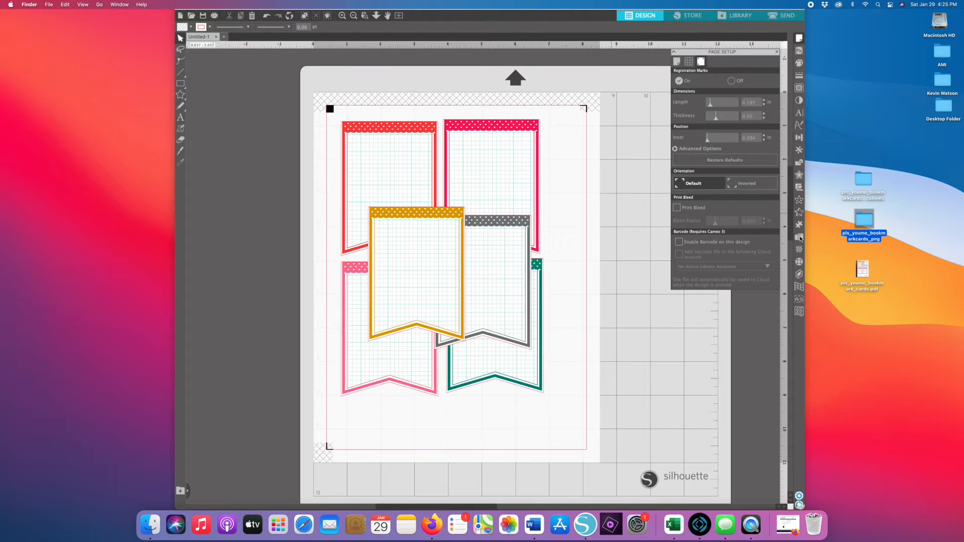
click(800, 238)
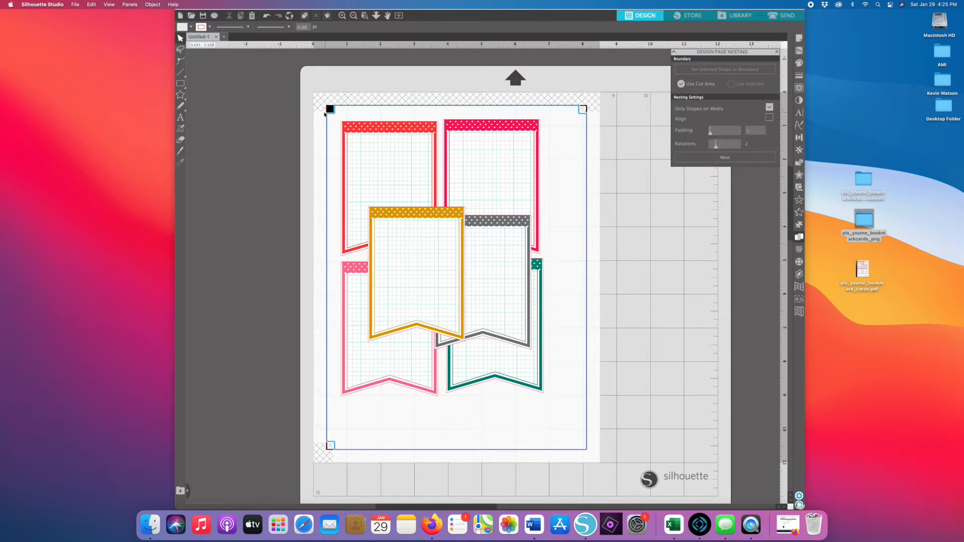
drag(318, 100, 574, 422)
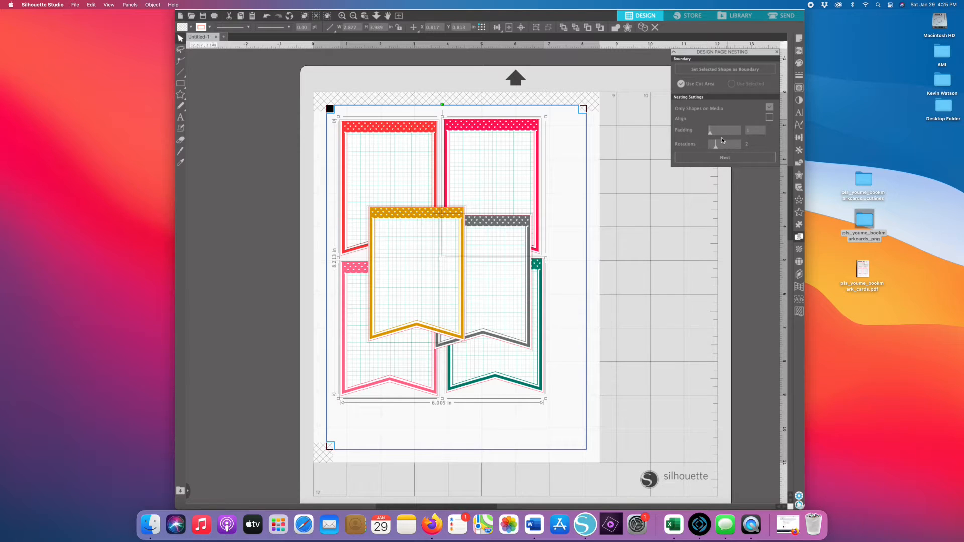
drag(716, 145, 729, 149)
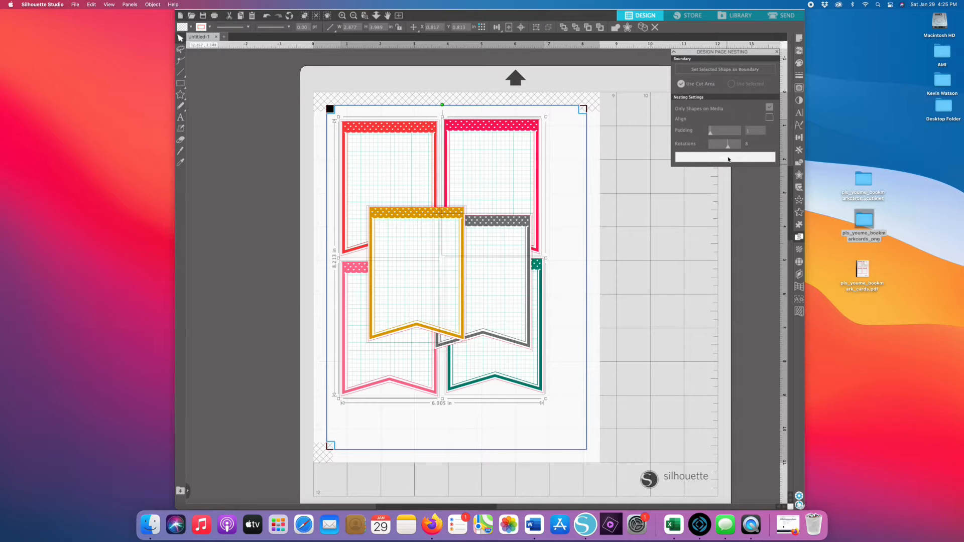
click(727, 160)
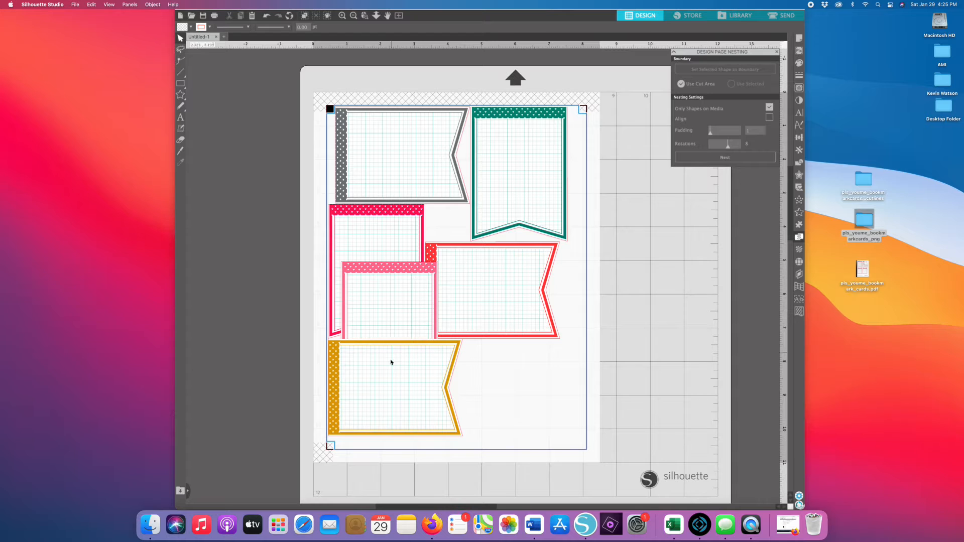
click(732, 159)
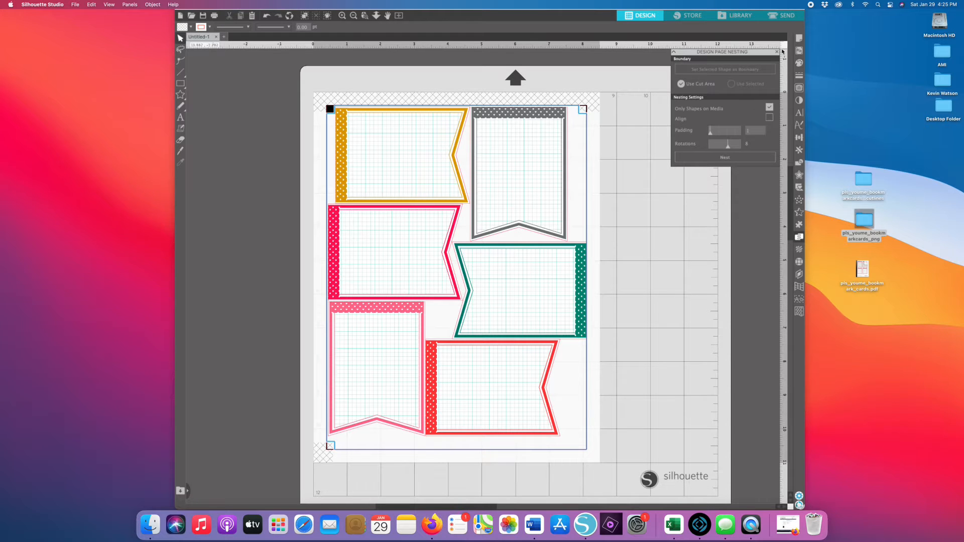
click(792, 18)
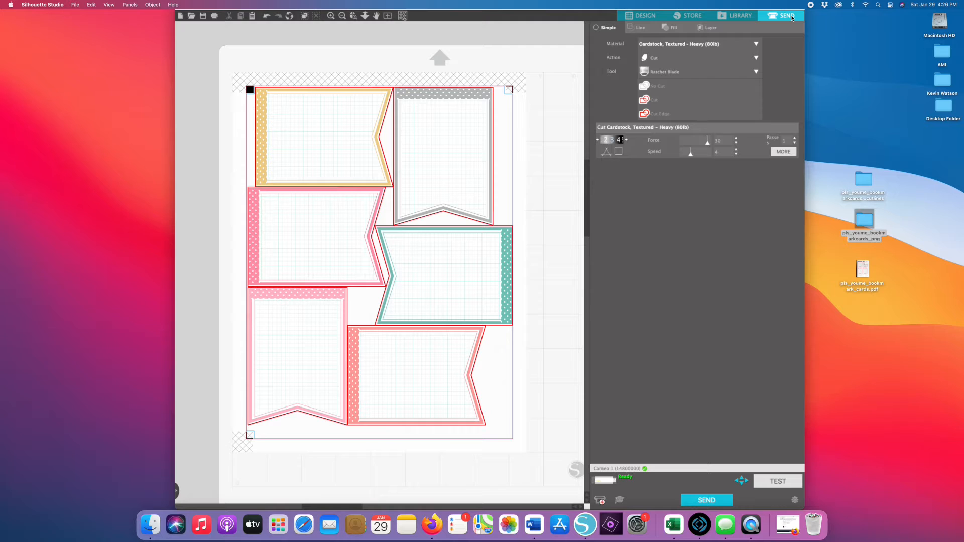
click(640, 16)
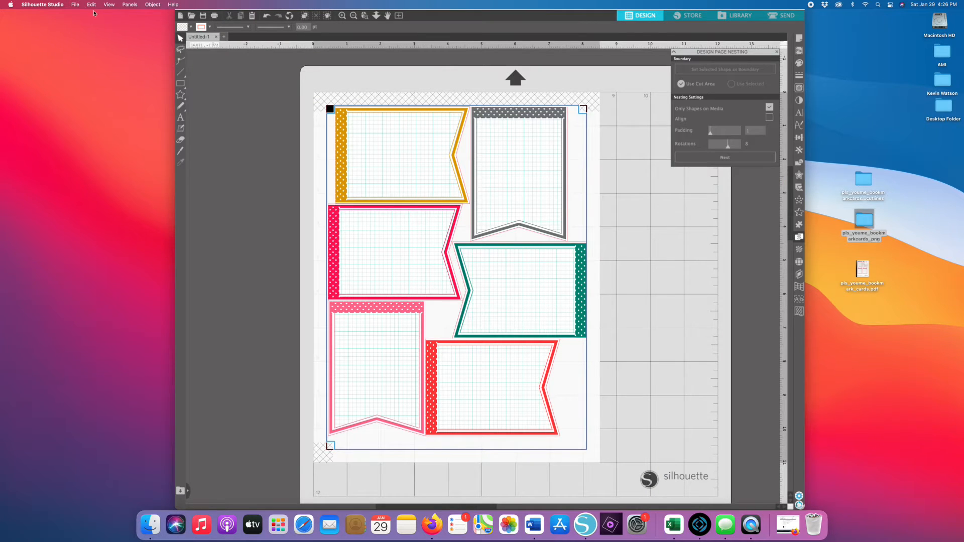
- Format the print page setup for the HP Color LaserJet Pro M453-4 printer
click(75, 5)
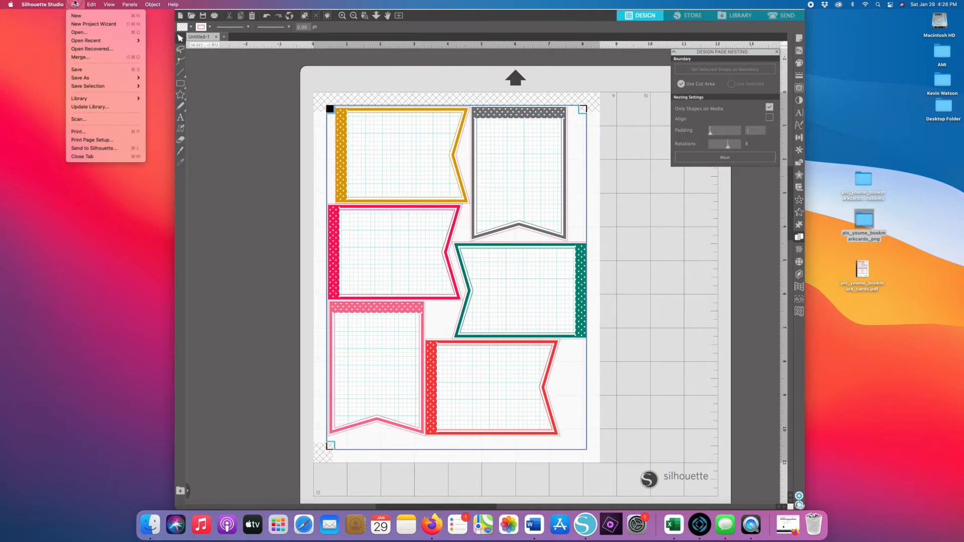
click(85, 141)
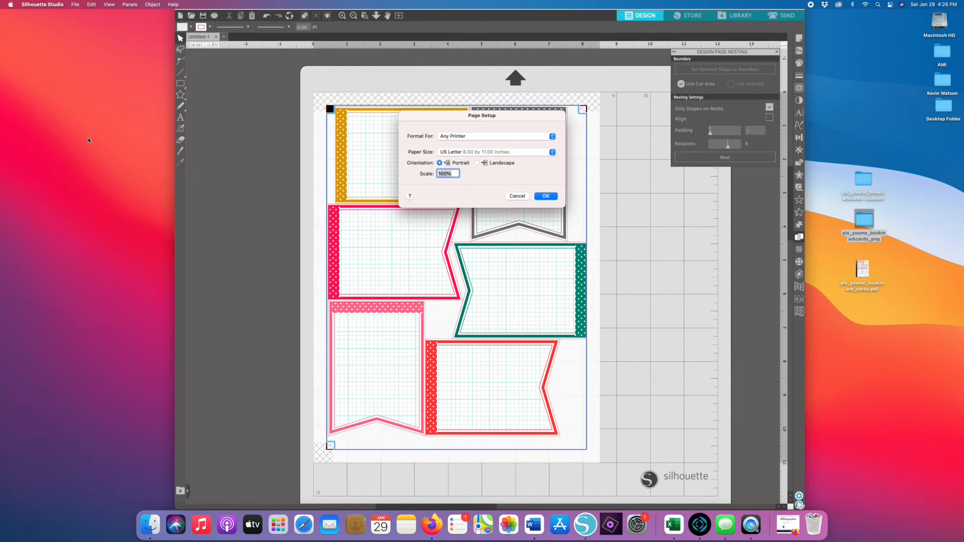
click(552, 136)
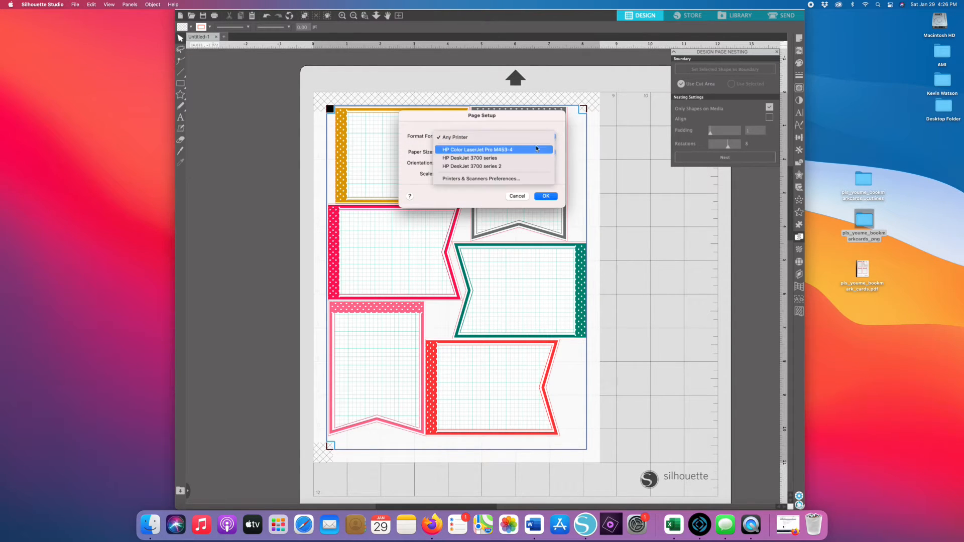
click(536, 149)
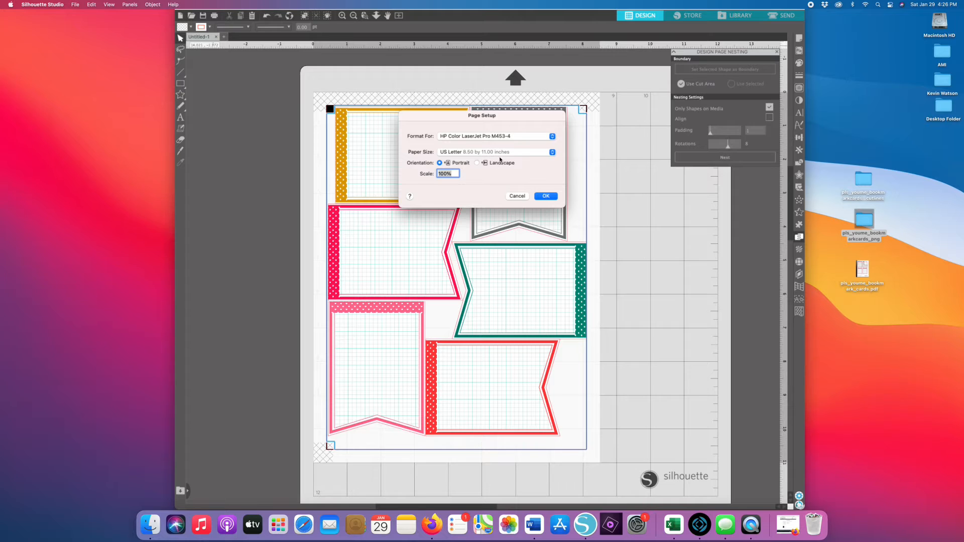
click(551, 136)
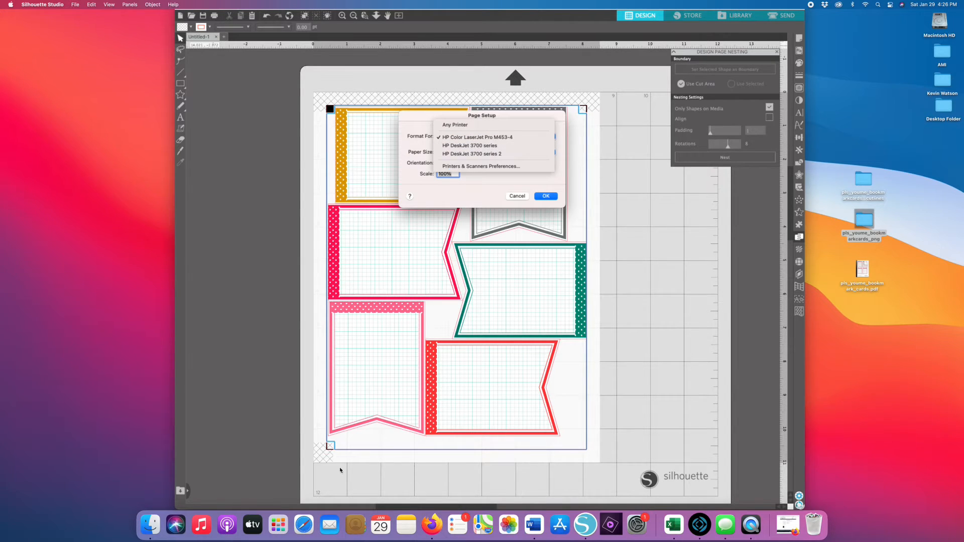
click(494, 138)
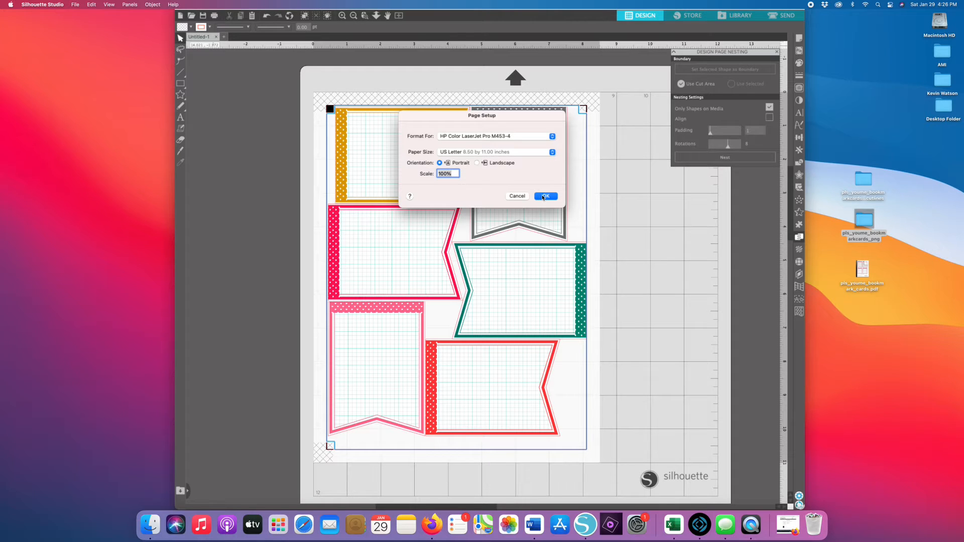
click(543, 196)
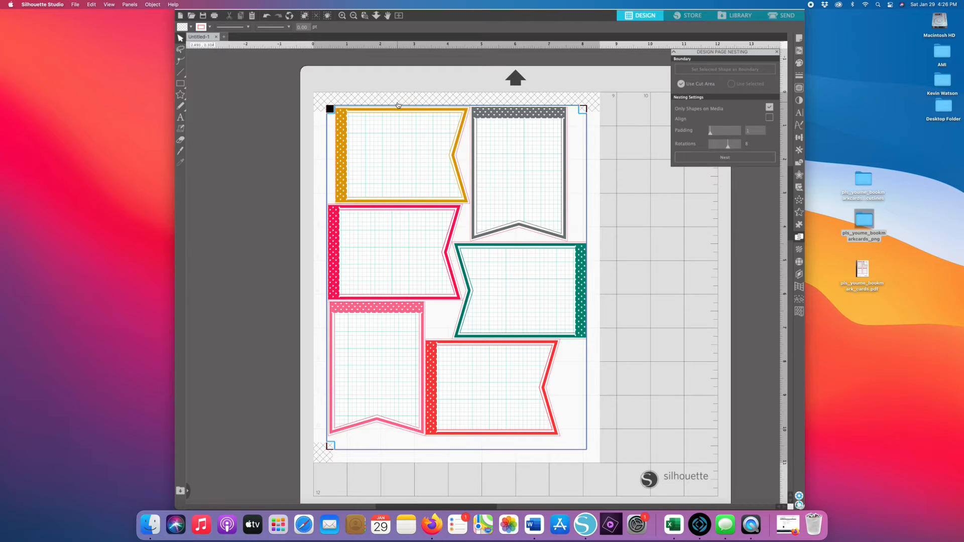
- Preview the printed page with the nested bookmark cards and registration marks, and close the preview without printing
click(74, 4)
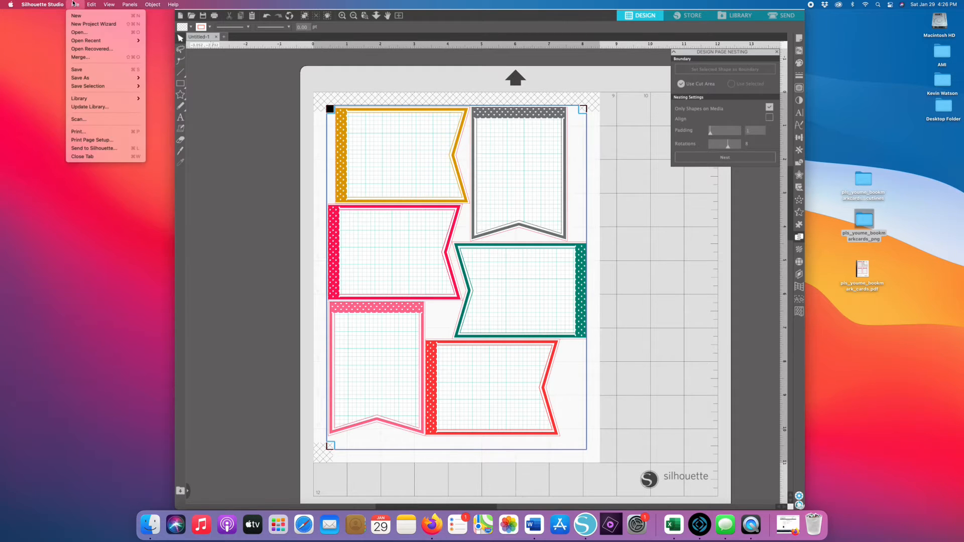
click(108, 137)
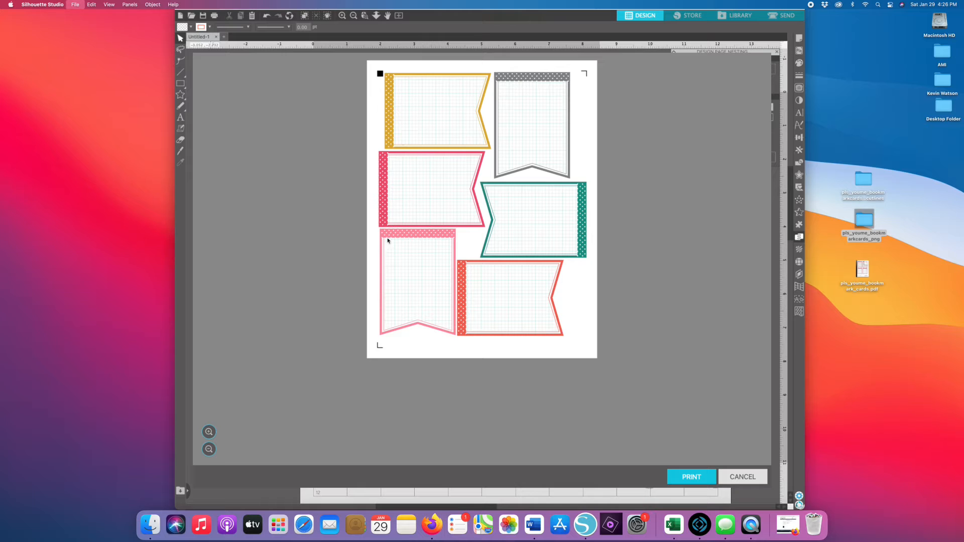
click(740, 478)
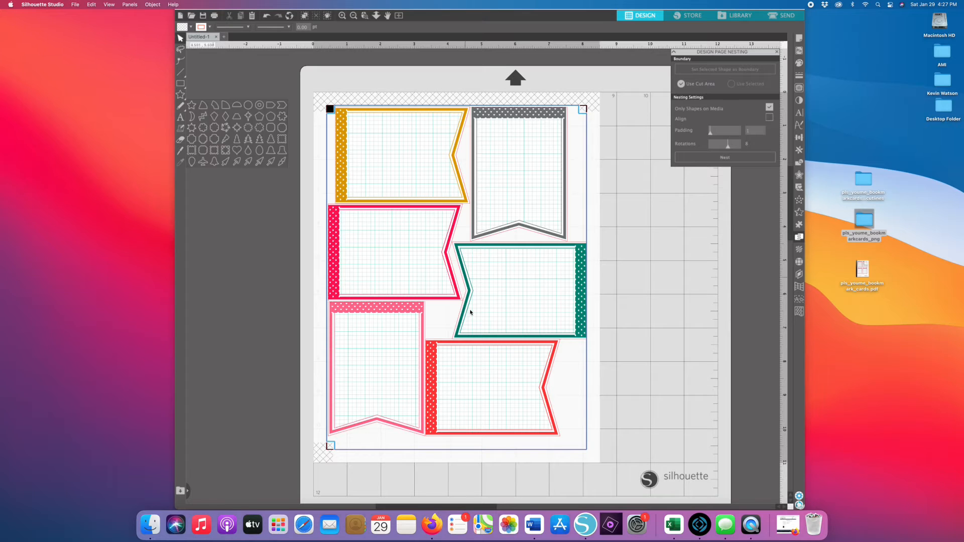
click(75, 4)
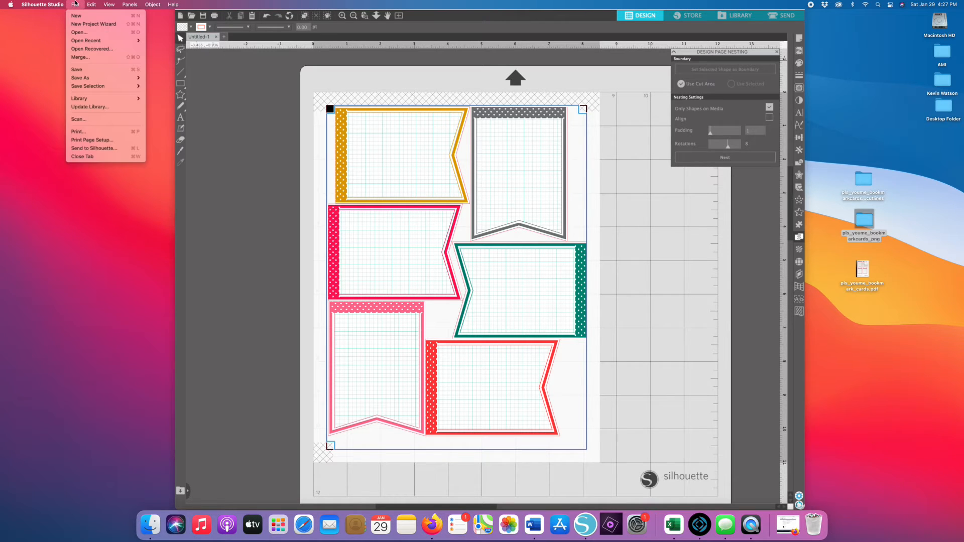
mouse_move(86, 82)
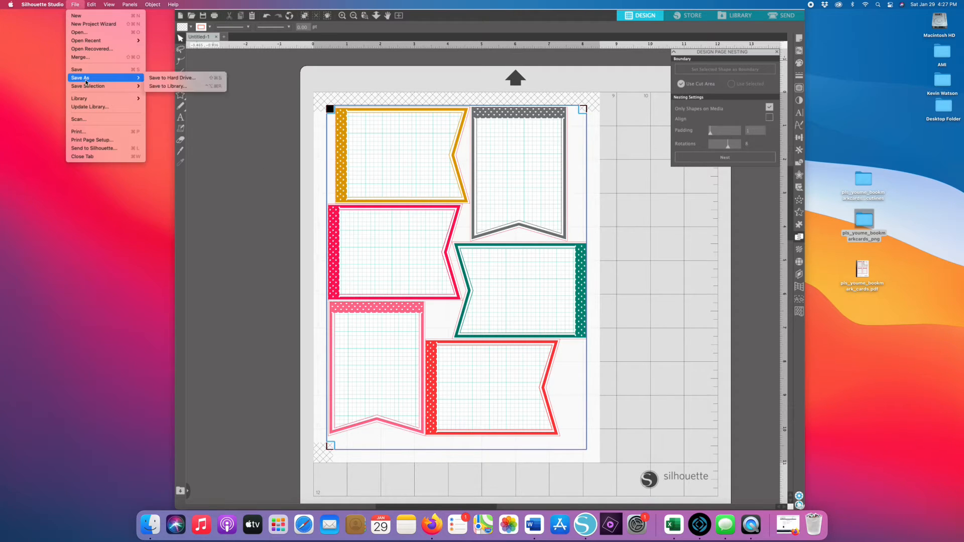
click(162, 86)
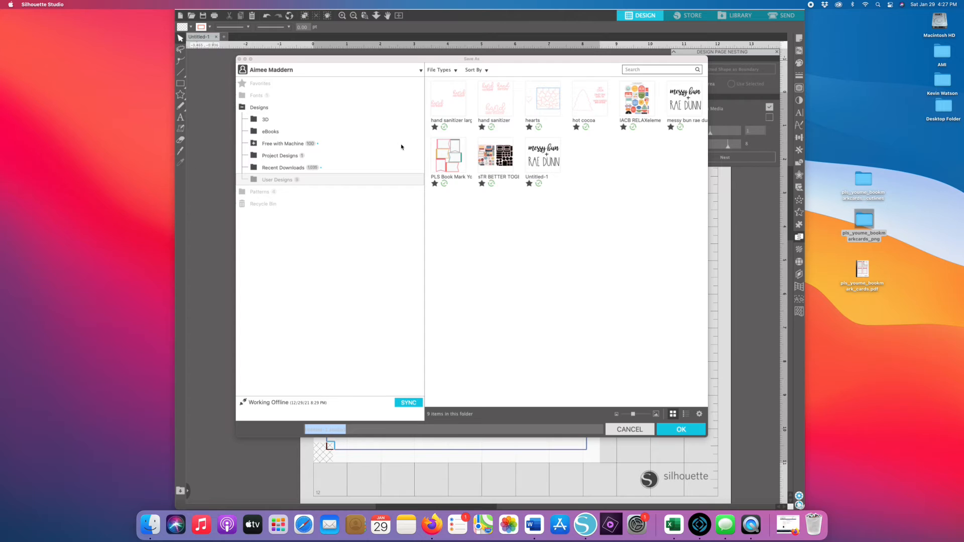
click(628, 429)
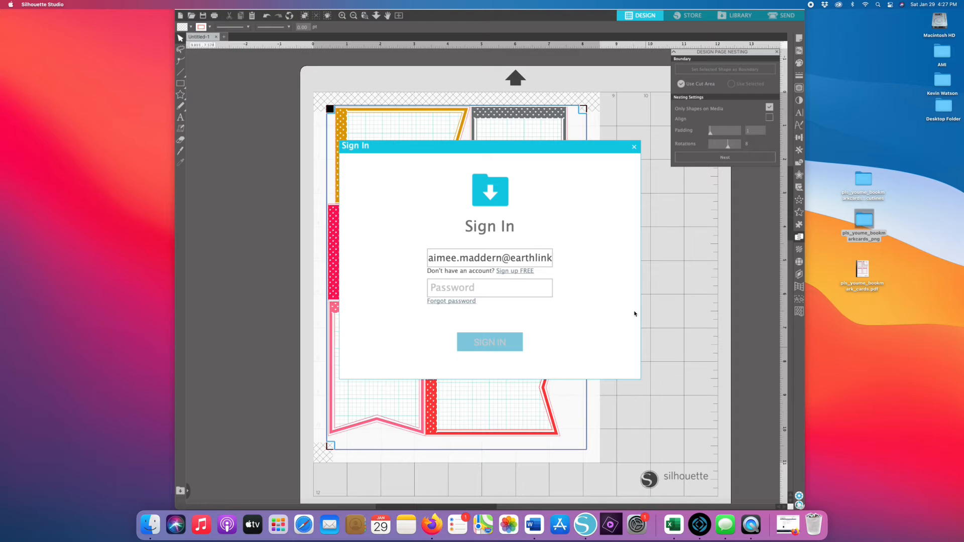
click(634, 147)
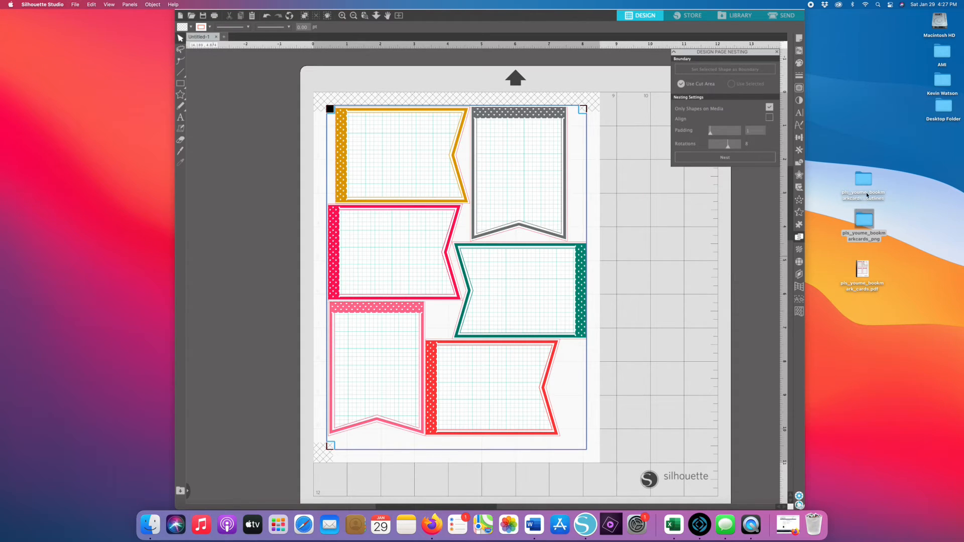
- Create a new blank document and open the saved PLS Book Mark You and... .studio3 file from the pls_youme_bookmarkcards_png folder
double_click(868, 222)
scroll(768, 228, down, 1)
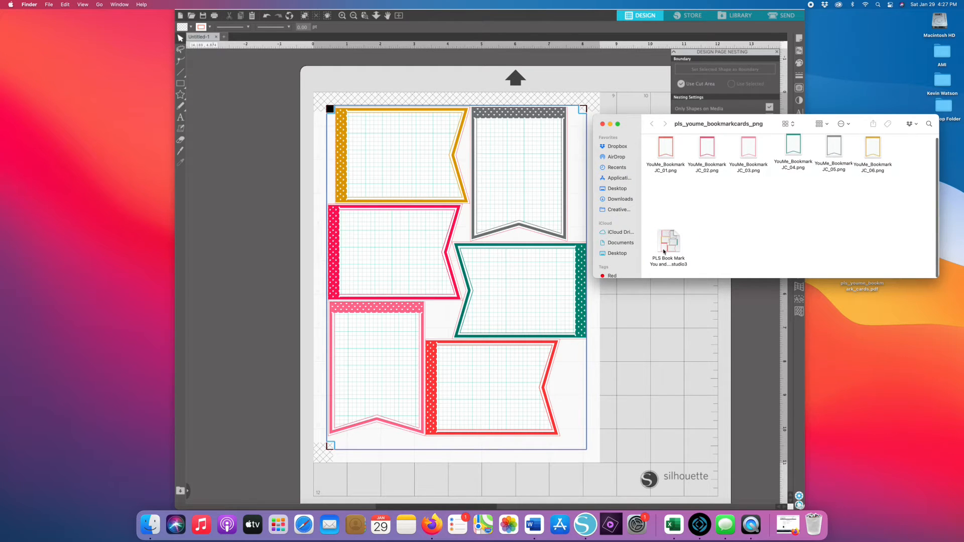
click(484, 94)
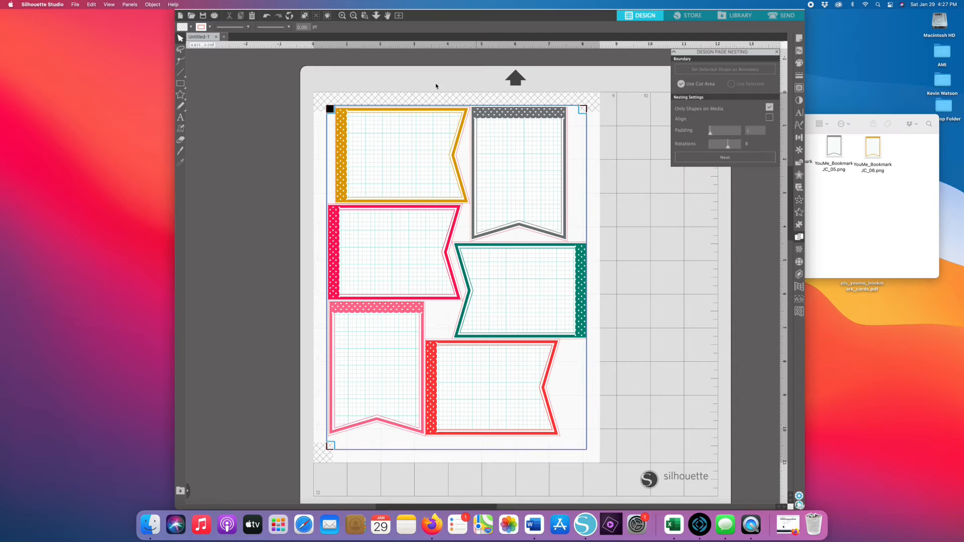
click(74, 4)
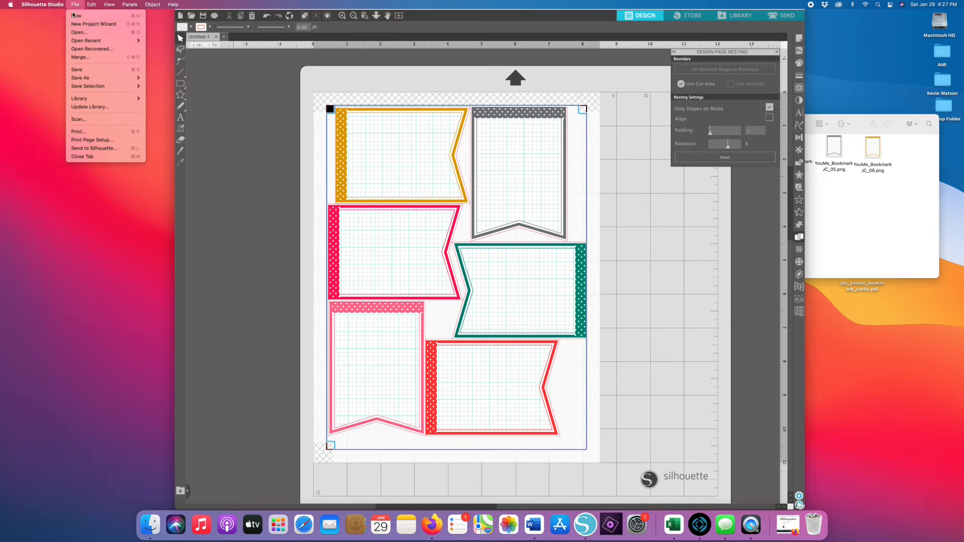
click(82, 14)
click(853, 214)
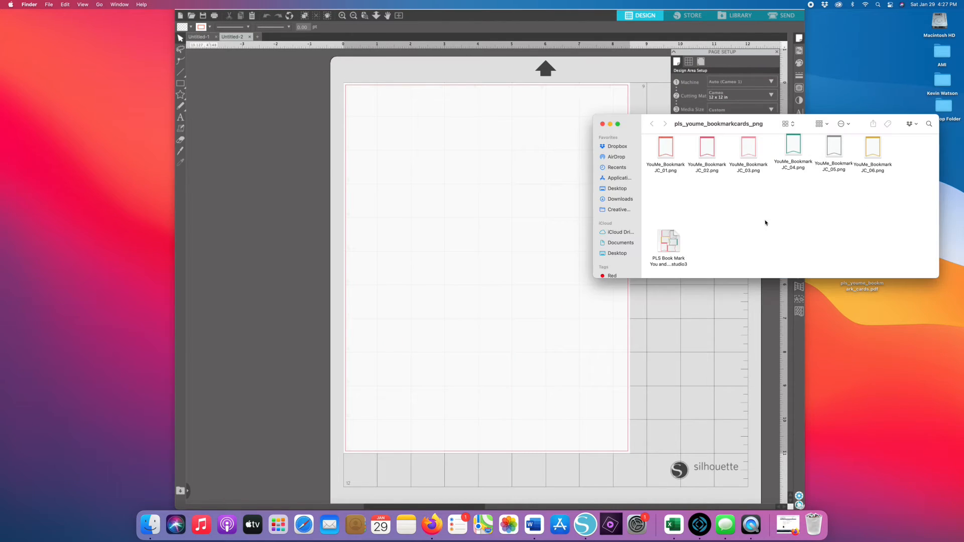
click(673, 240)
double_click(673, 240)
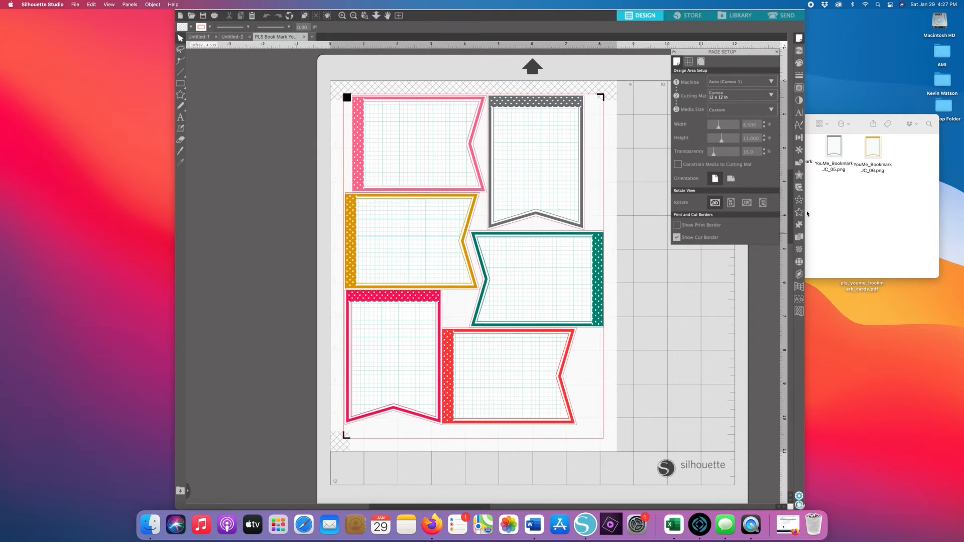
- Start printing the opened PLS Book Mark document
key(super+p)
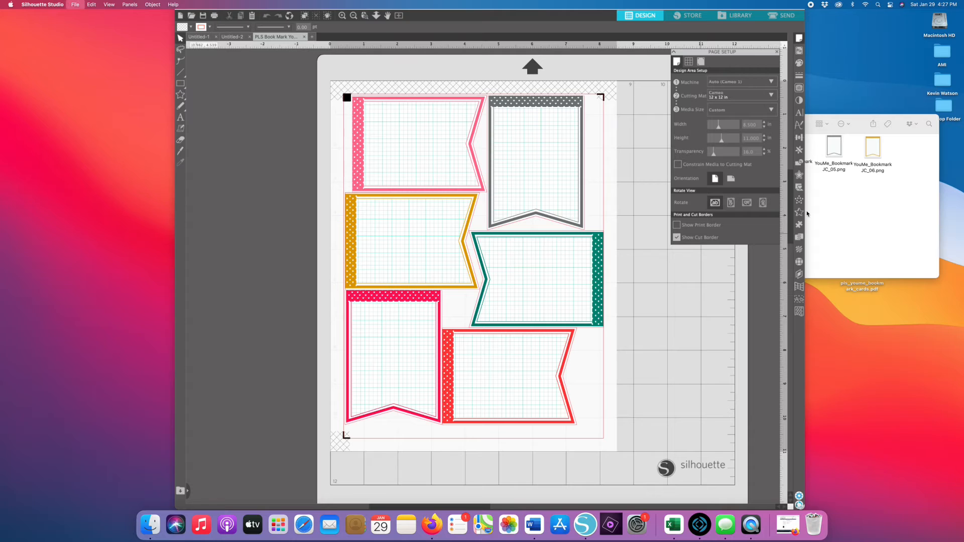